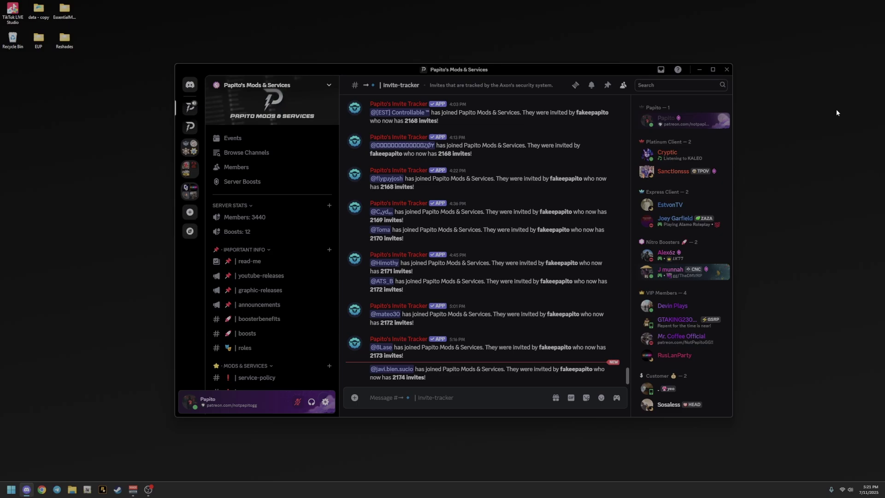
# Step: Open the read-me channel and scroll through its posts
pyautogui.click(236, 266)
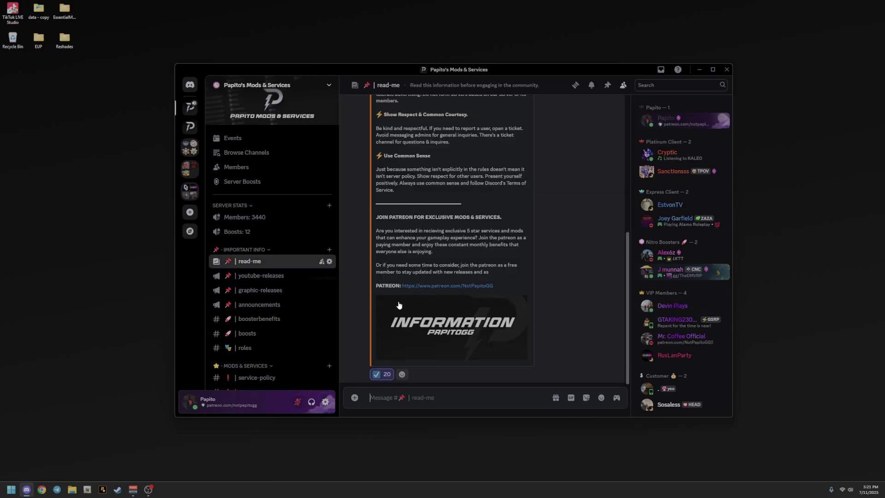
pyautogui.scroll(5, 466, 290)
pyautogui.scroll(5, 466, 290)
pyautogui.scroll(-5, 309, 303)
pyautogui.scroll(-3, 309, 303)
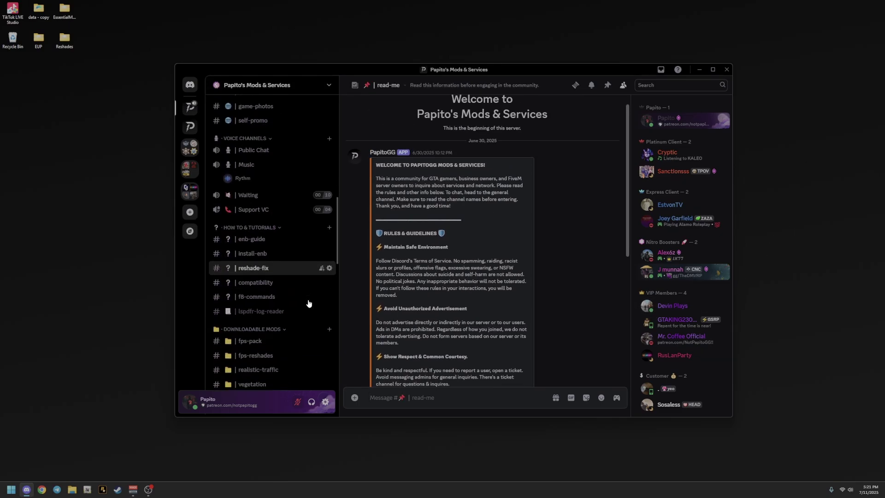
pyautogui.scroll(-3, 309, 303)
# Step: Look through the fps-reshades and vegetation channels, scrolling up through vegetation's history
pyautogui.click(283, 250)
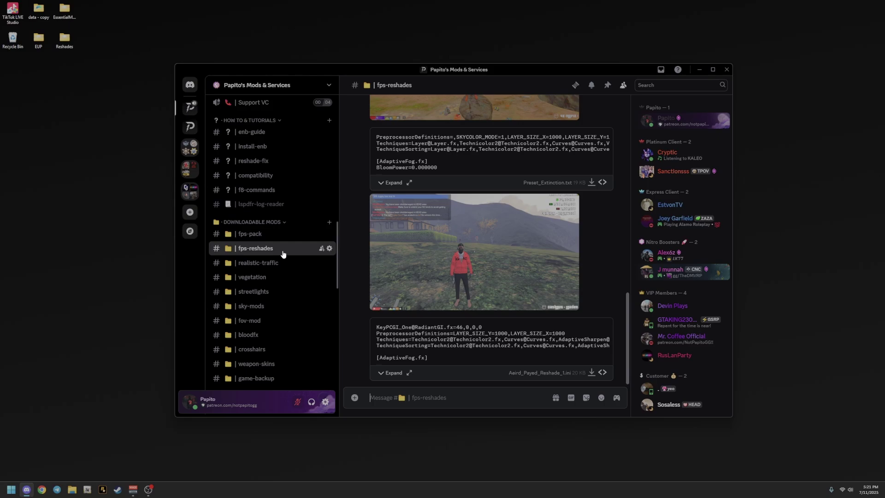
pyautogui.click(274, 277)
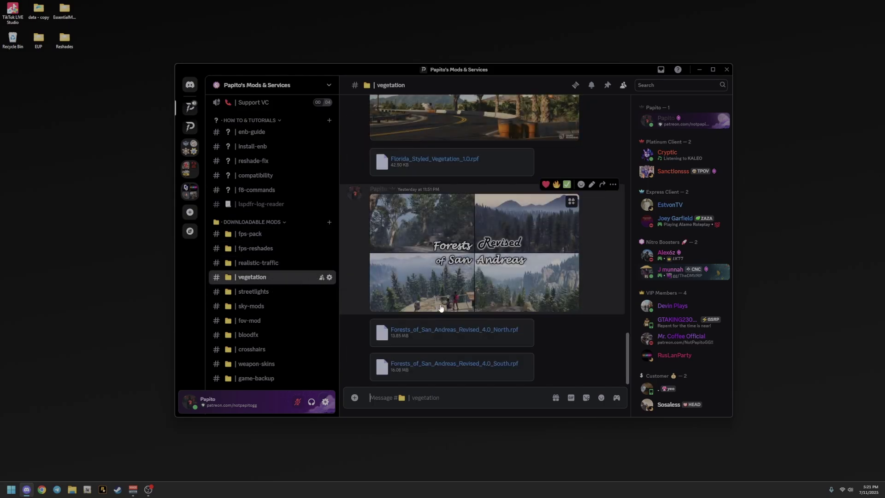
pyautogui.scroll(3, 444, 305)
pyautogui.scroll(4, 443, 305)
pyautogui.scroll(3, 415, 307)
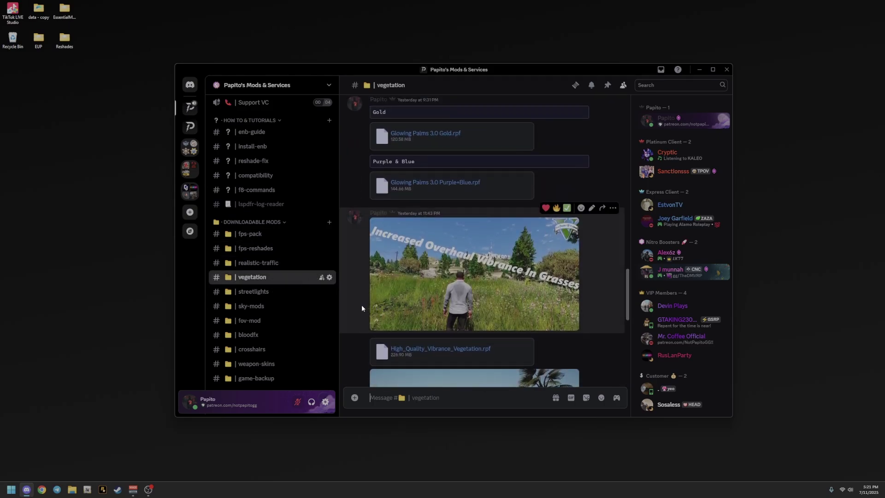
pyautogui.scroll(3, 360, 306)
pyautogui.scroll(3, 359, 305)
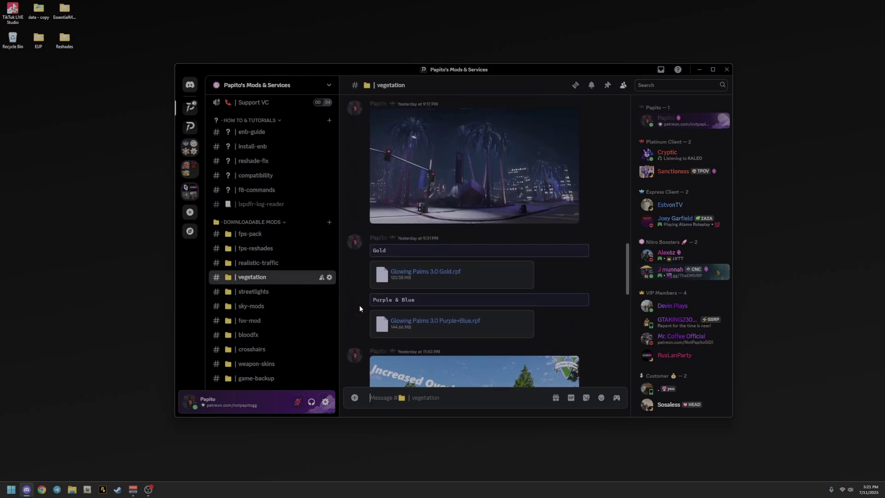
# Step: Browse the streetlights and sky-mods channels, ending on the fov-mod widescreen fix post
pyautogui.click(302, 297)
pyautogui.moveTo(389, 352)
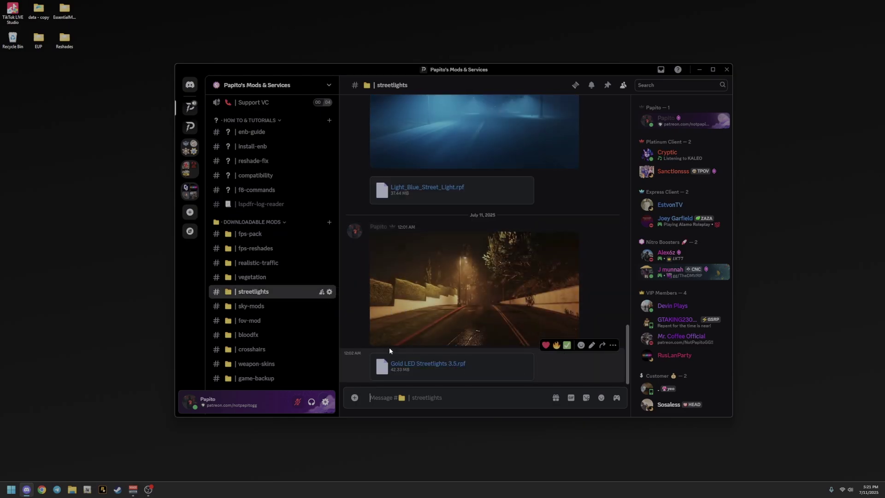
pyautogui.click(295, 306)
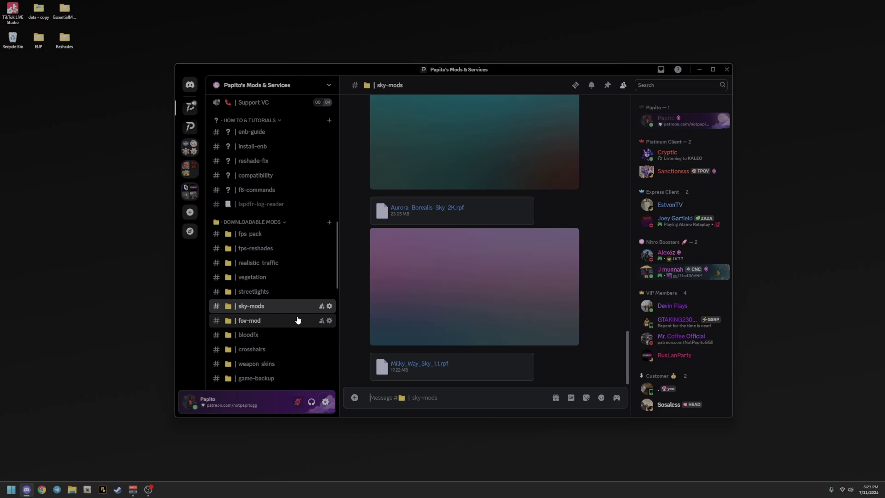
pyautogui.scroll(2, 292, 327)
pyautogui.scroll(2, 292, 326)
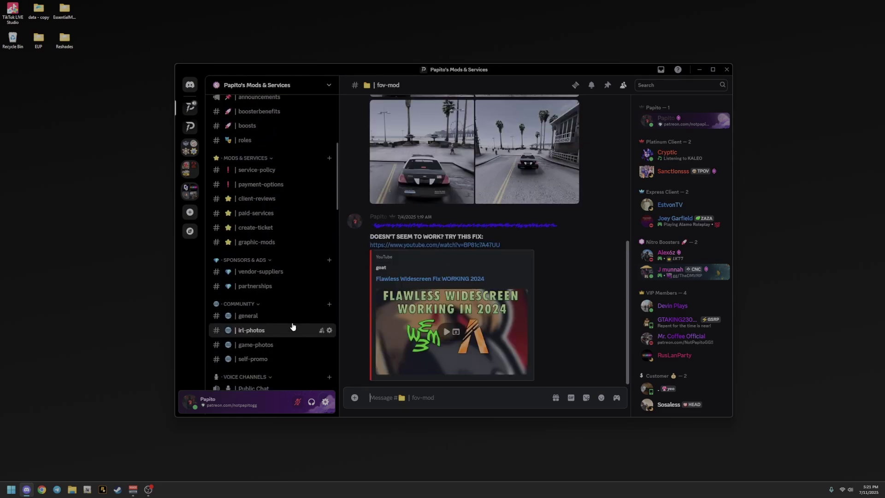
pyautogui.scroll(2, 292, 327)
pyautogui.scroll(2, 292, 328)
pyautogui.scroll(2, 292, 328)
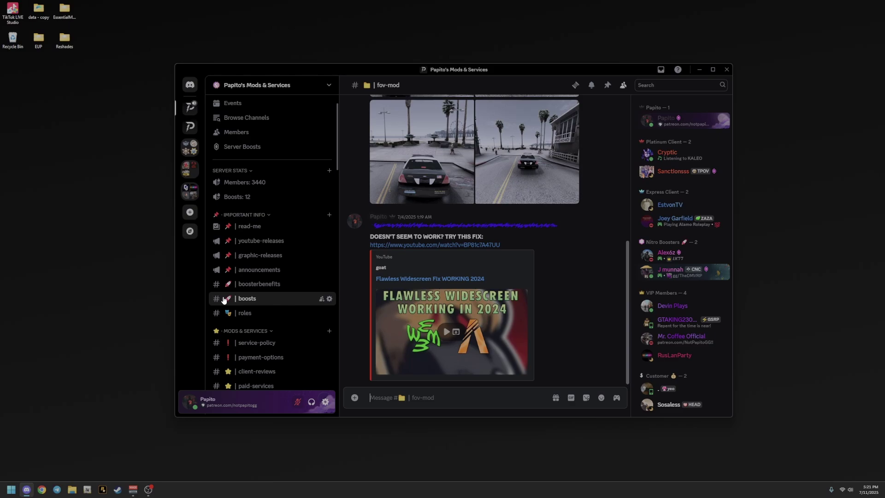
pyautogui.scroll(1, 235, 297)
pyautogui.scroll(1, 235, 297)
pyautogui.scroll(1, 479, 306)
pyautogui.scroll(-1, 504, 310)
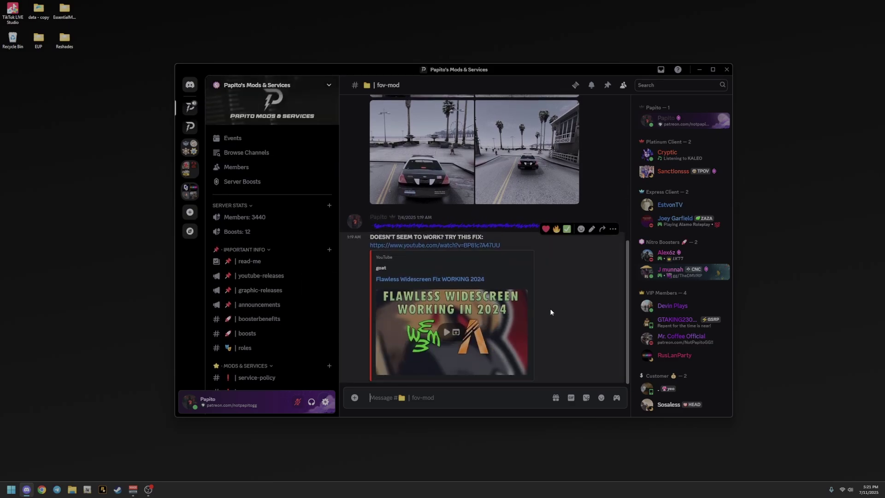
pyautogui.scroll(-2, 320, 312)
pyautogui.scroll(2, 320, 315)
# Step: Hide Discord to the desktop and launch NVIDIA Control Panel by searching 'nv'
pyautogui.press('super+d')
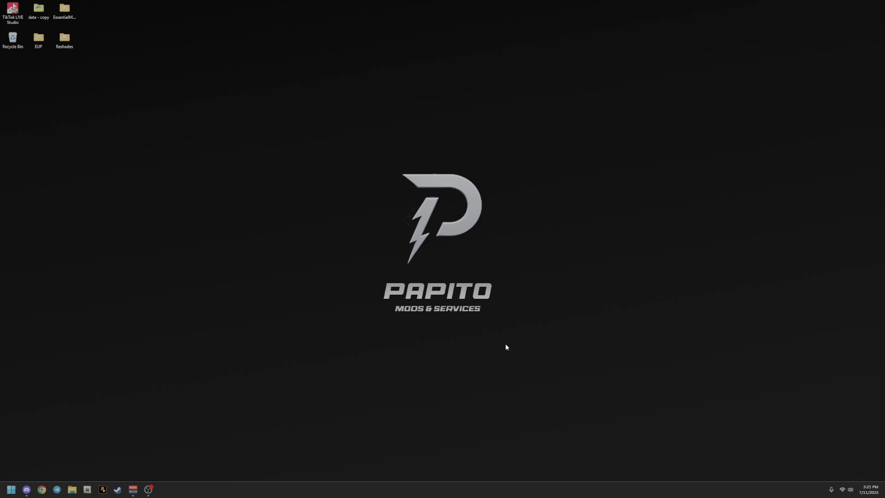
pyautogui.press('super')
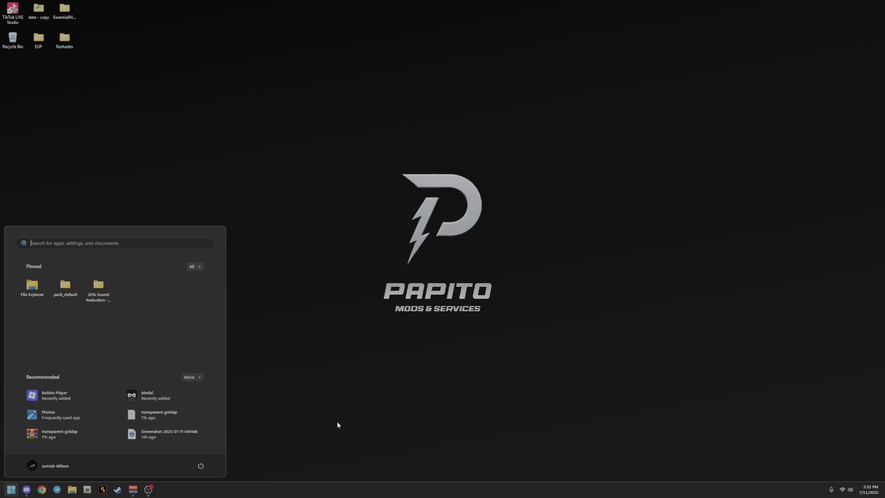
pyautogui.write('nv')
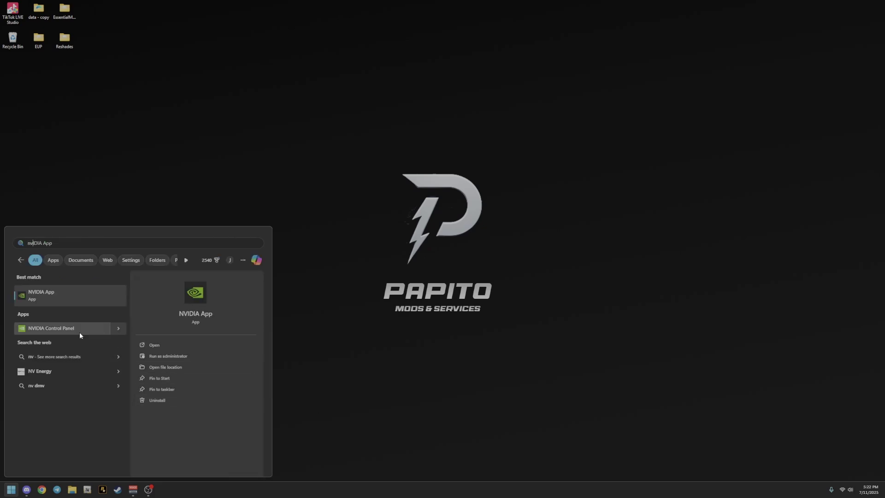
pyautogui.click(68, 328)
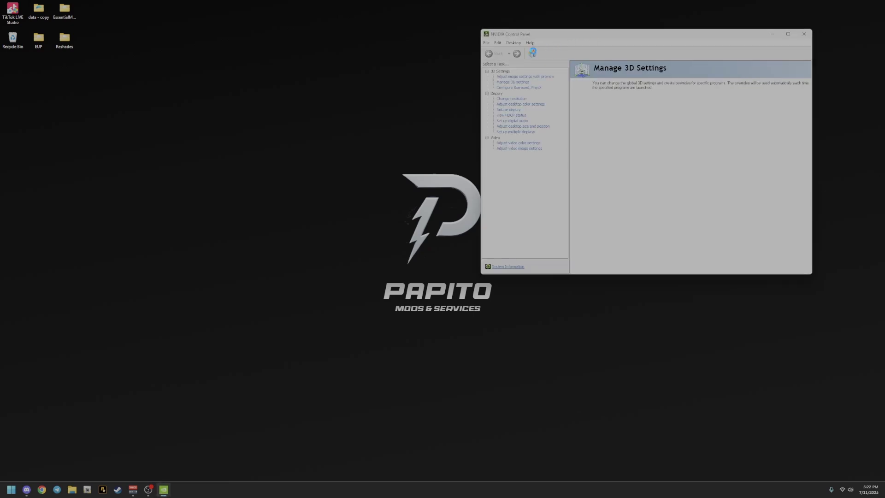
# Step: Move the NVIDIA Control Panel window to mid-screen and go to Manage 3D settings
pyautogui.moveTo(586, 36); pyautogui.dragTo(397, 109)
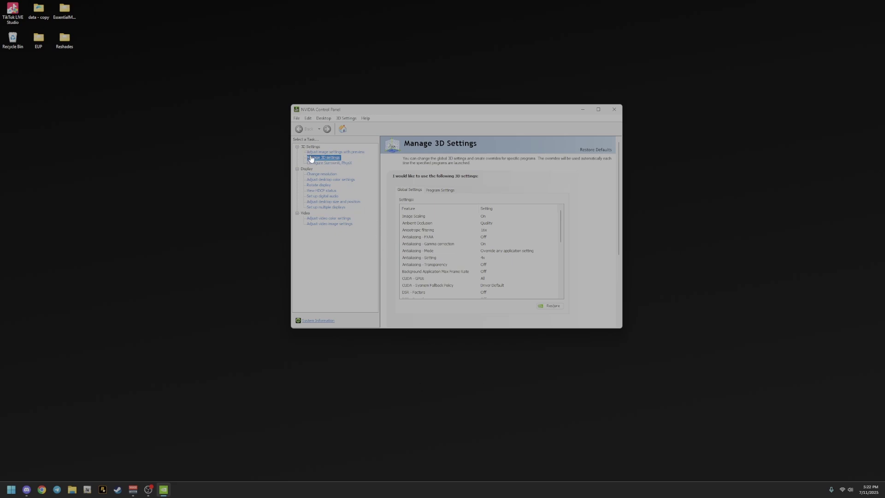
pyautogui.click(327, 160)
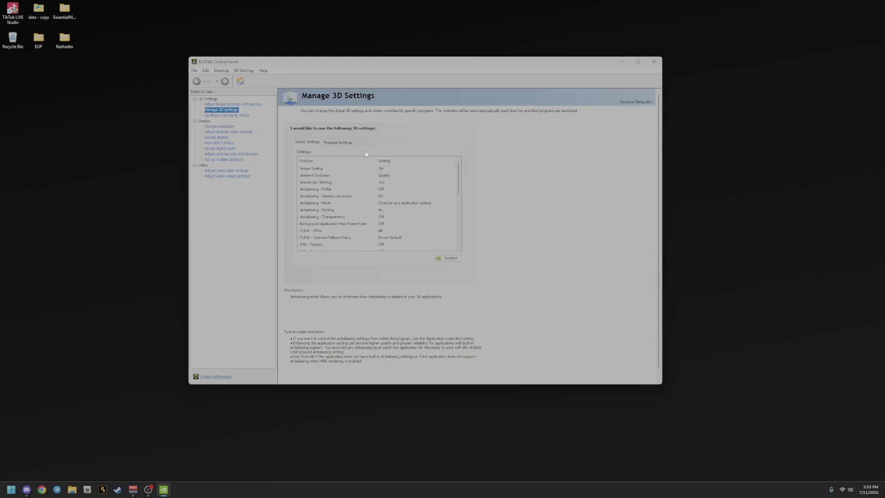
# Step: Under Program Settings, add FiveM from the program list as a customised program
pyautogui.click(340, 142)
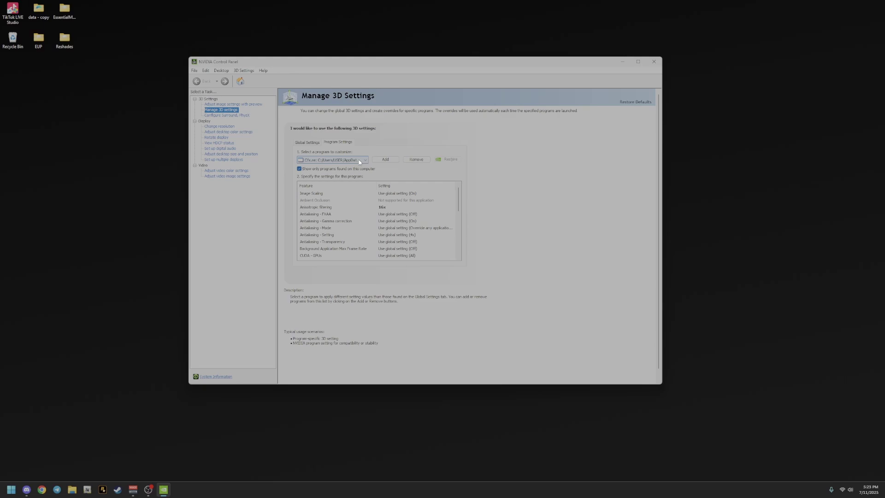
pyautogui.click(385, 160)
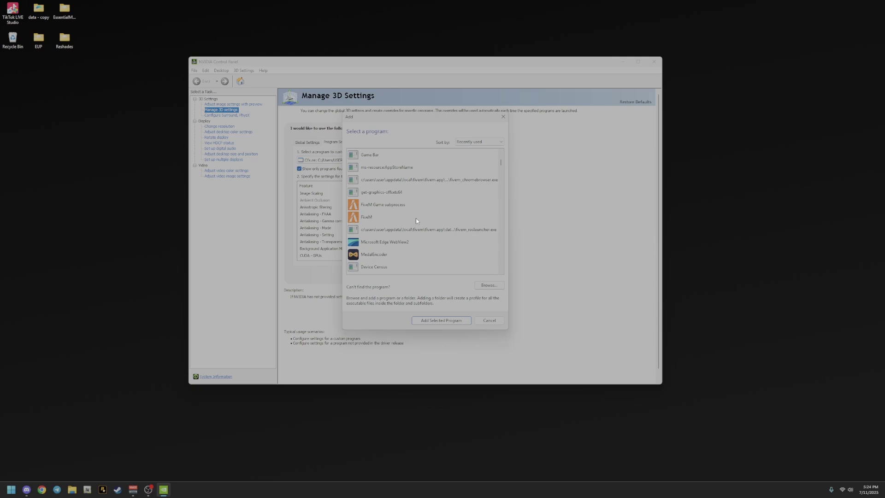
pyautogui.scroll(-3, 396, 240)
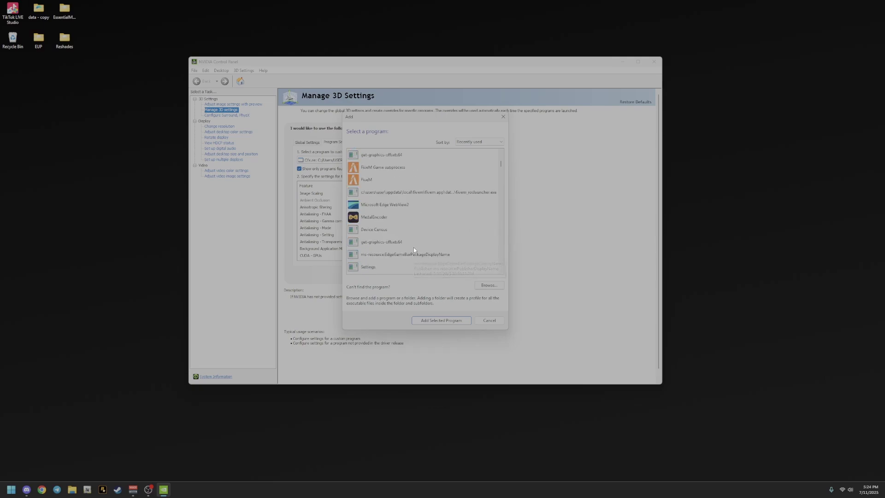
pyautogui.scroll(-3, 411, 215)
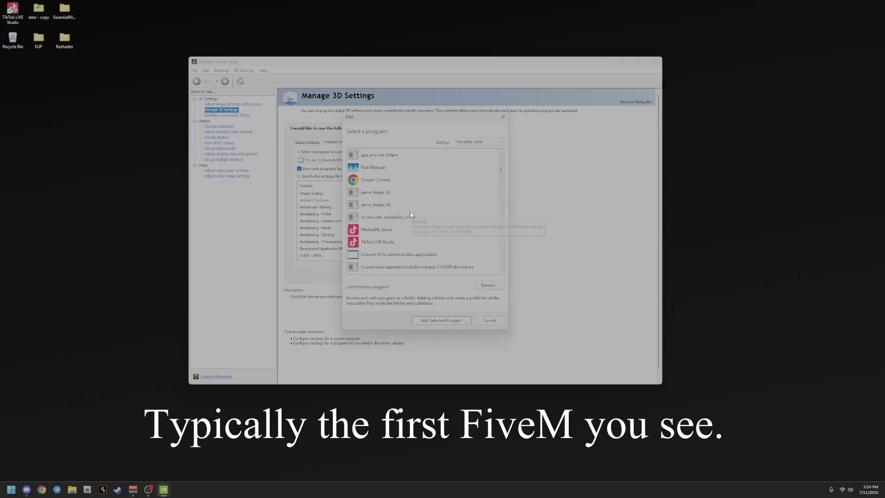
pyautogui.scroll(-3, 412, 215)
pyautogui.moveTo(501, 186); pyautogui.dragTo(501, 160)
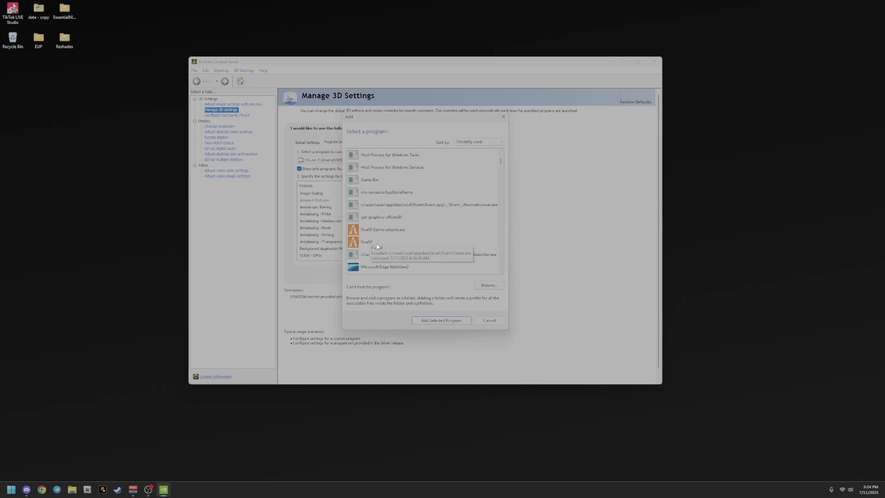
pyautogui.click(377, 243)
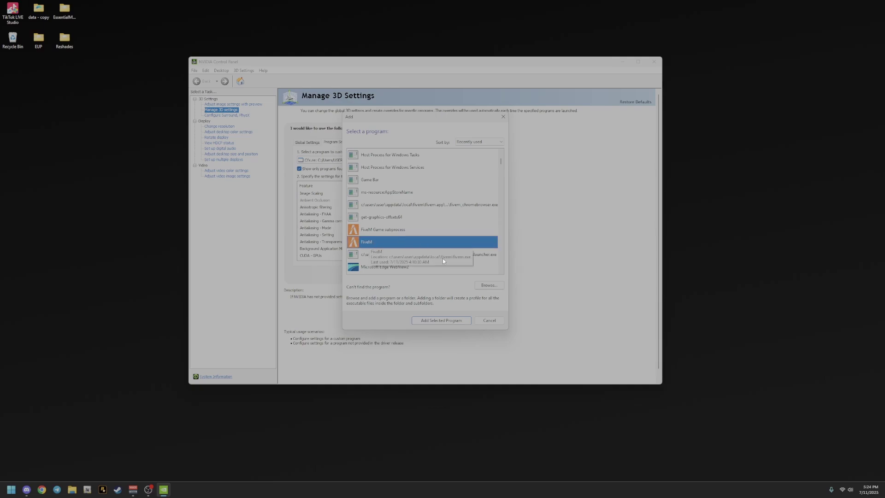
pyautogui.click(433, 322)
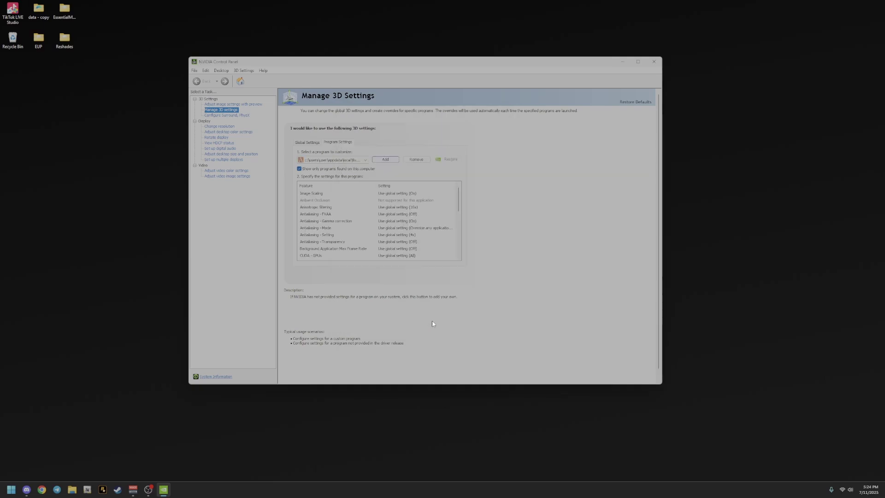
# Step: Pick the FiveM b3095 GTAProcess entry from the program-to-customise dropdown
pyautogui.click(342, 162)
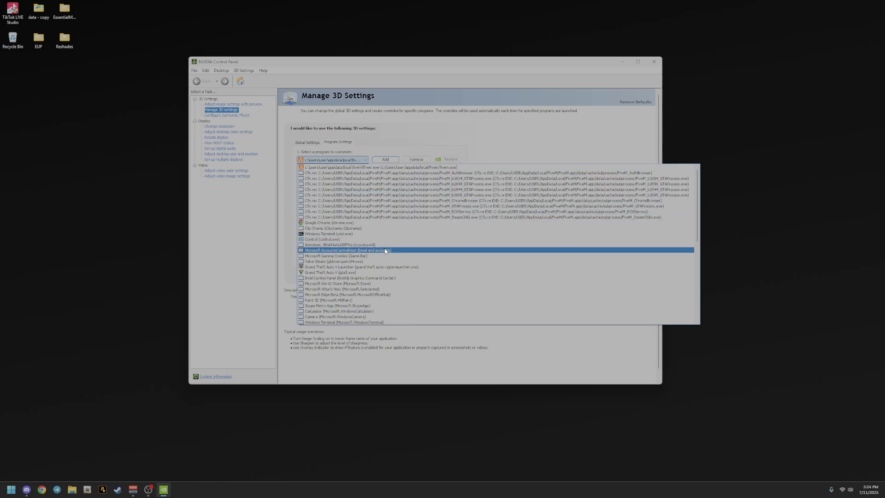
pyautogui.scroll(1, 385, 251)
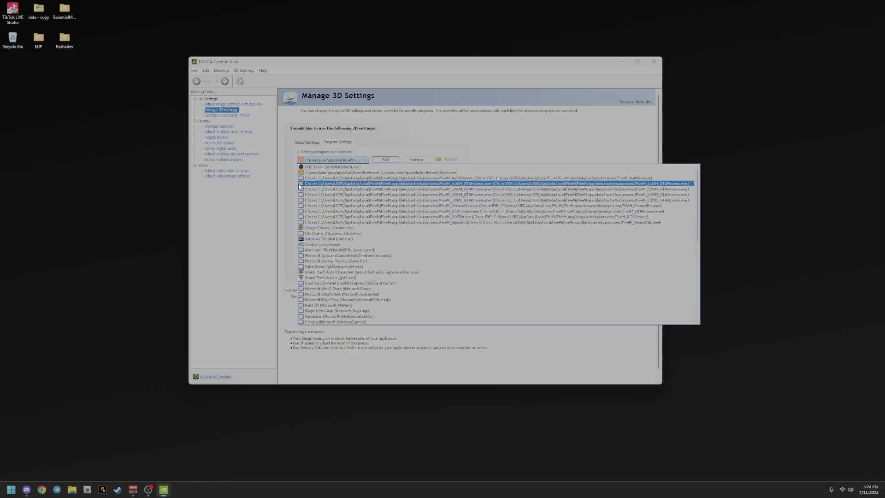
pyautogui.scroll(-5, 399, 249)
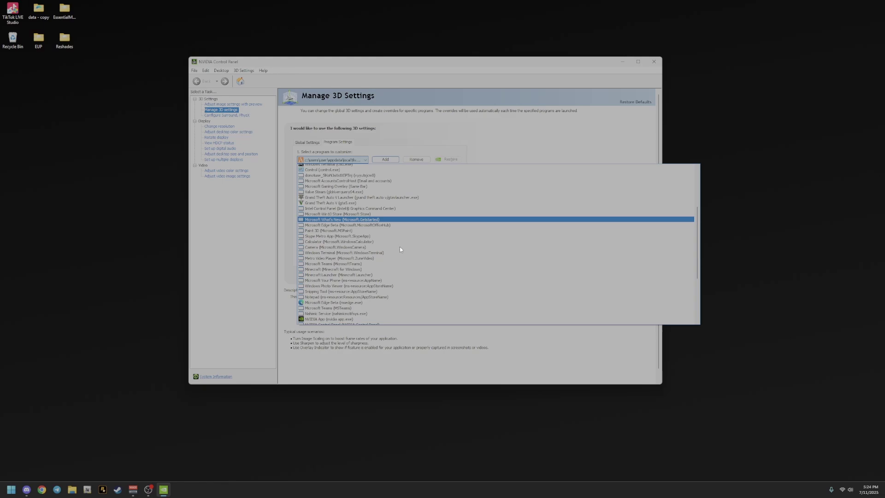
pyautogui.scroll(-3, 399, 249)
pyautogui.scroll(-3, 399, 250)
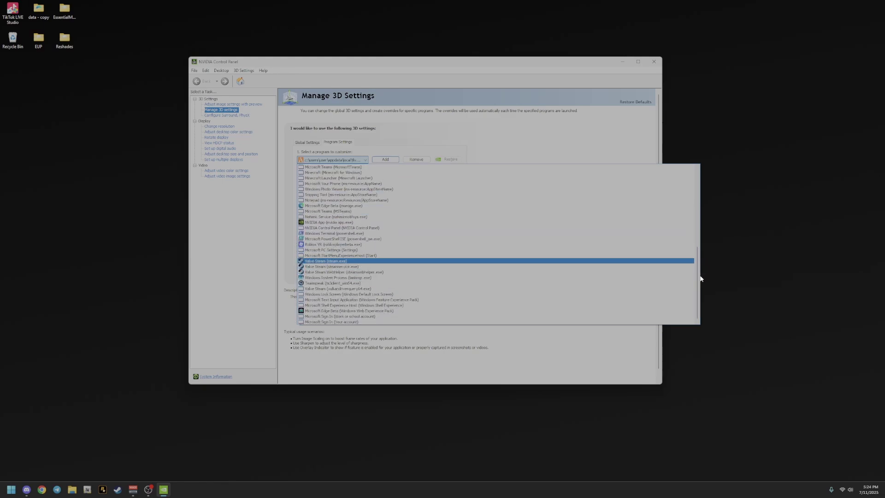
pyautogui.moveTo(701, 278)
pyautogui.mouseDown()
pyautogui.moveTo(699, 206)
pyautogui.moveTo(688, 173)
pyautogui.mouseUp()
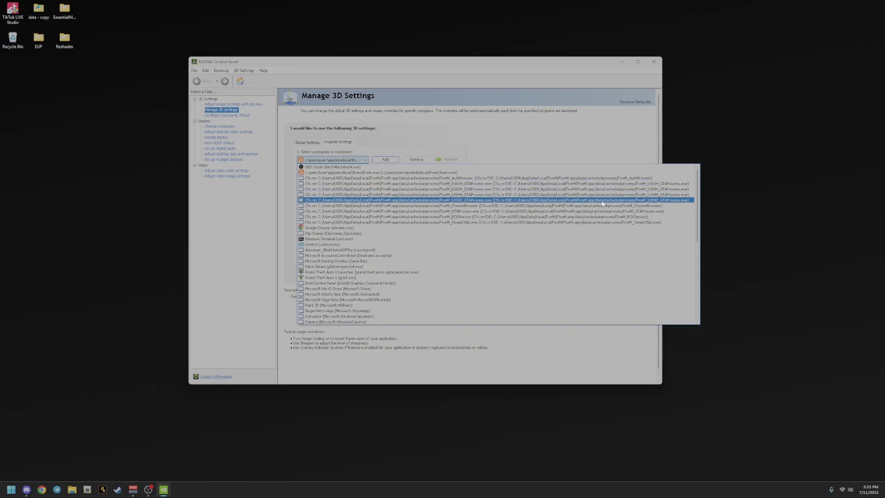
pyautogui.click(561, 201)
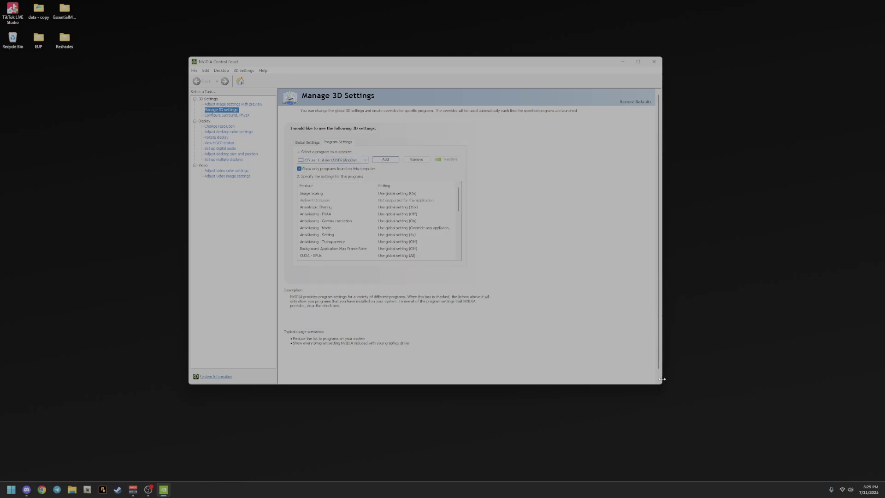
# Step: Enlarge the window and show FiveM's Anisotropic filtering level choices
pyautogui.moveTo(660, 385); pyautogui.dragTo(738, 429)
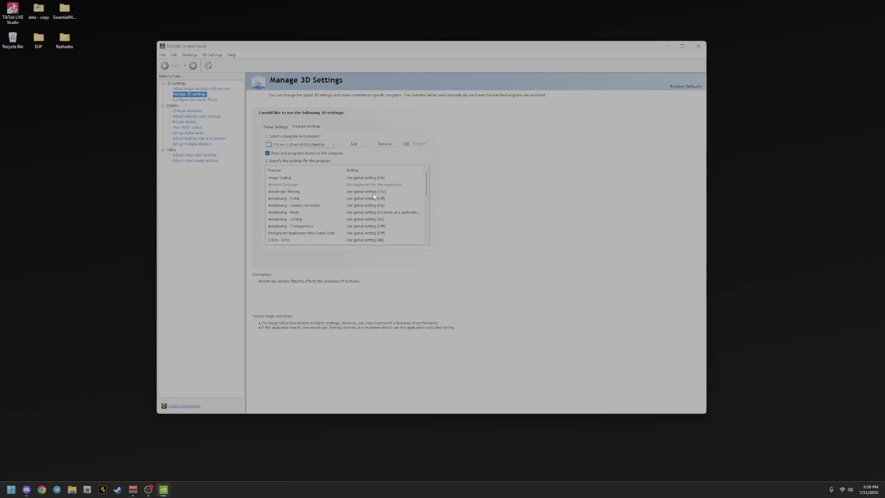
pyautogui.click(348, 192)
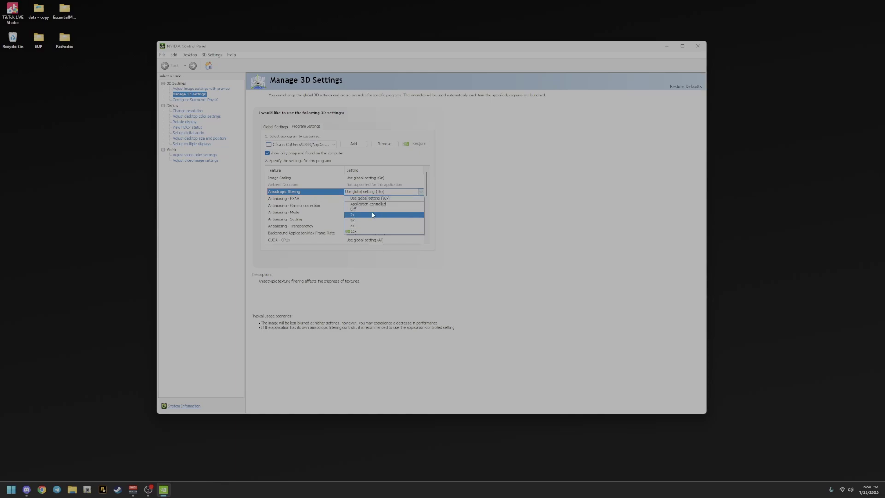
# Step: Set FiveM's Anisotropic filtering to 16x and apply the change
pyautogui.click(354, 233)
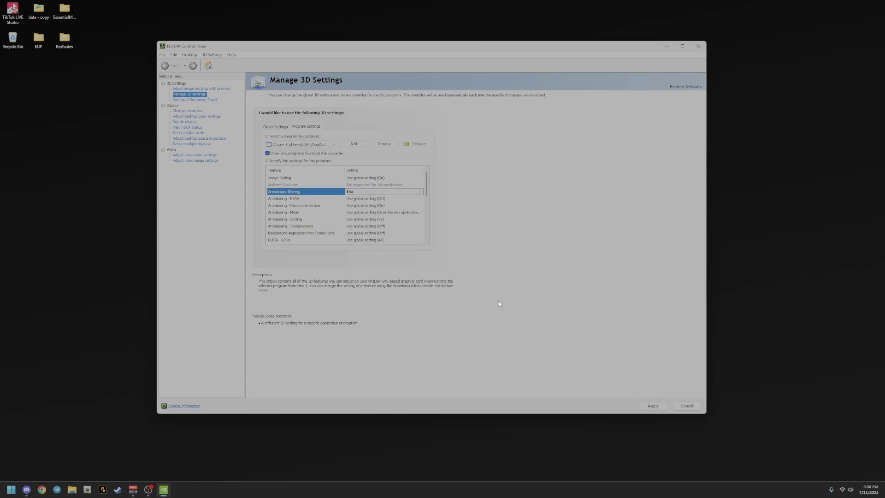
pyautogui.click(654, 408)
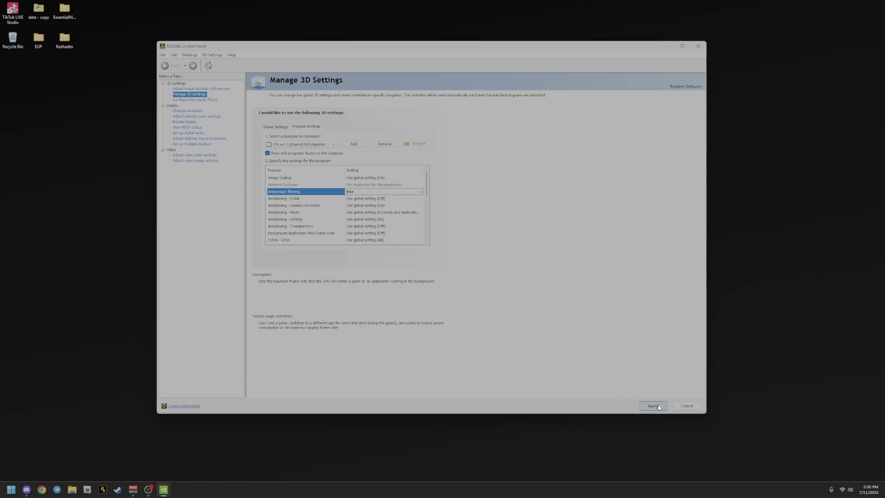
pyautogui.click(655, 406)
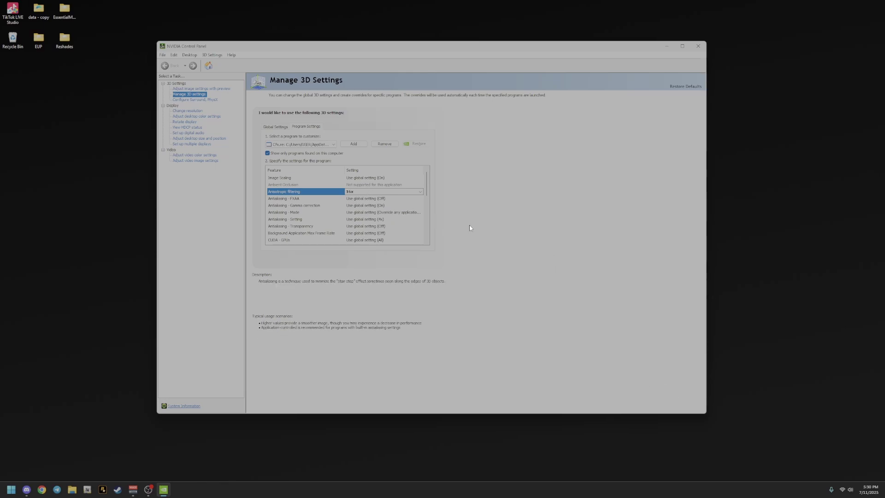
# Step: Close NVIDIA Control Panel with Alt+F4
pyautogui.hotkey('alt', 'F4')
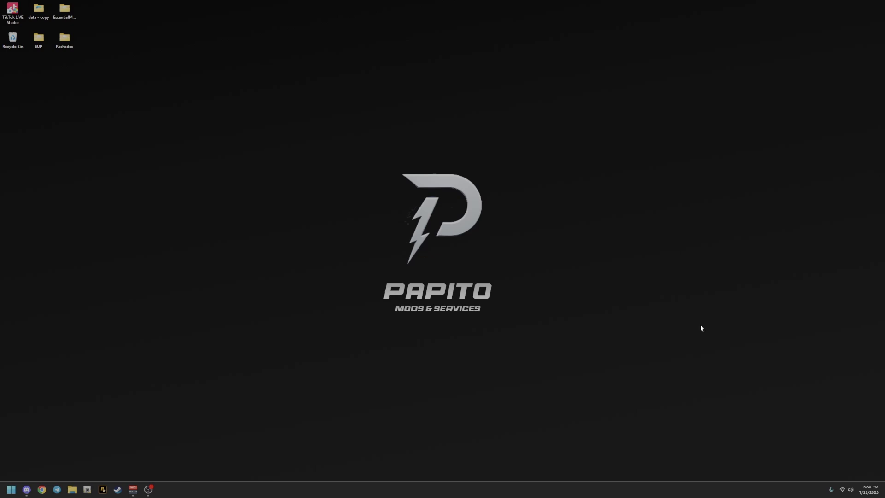
# Step: Back in Discord, view enb-guide, reshade-fix and f8-commands, then minimize the window
pyautogui.hotkey('alt', 'Tab')
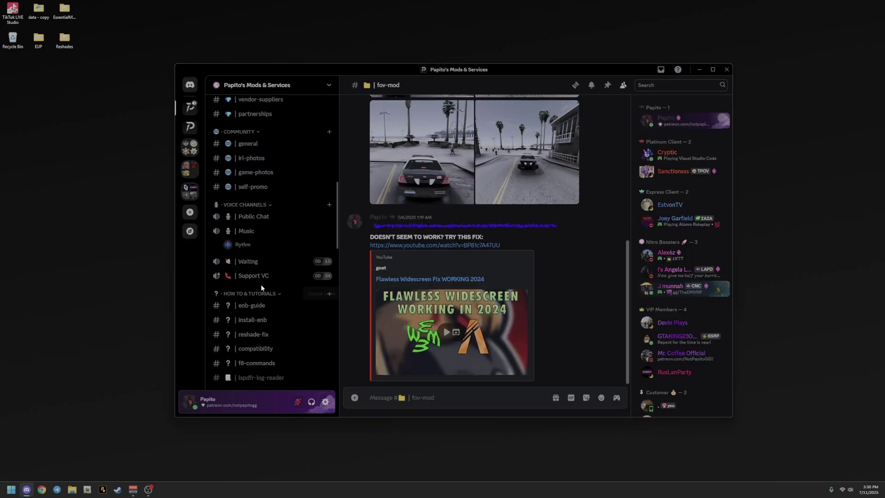
pyautogui.click(257, 305)
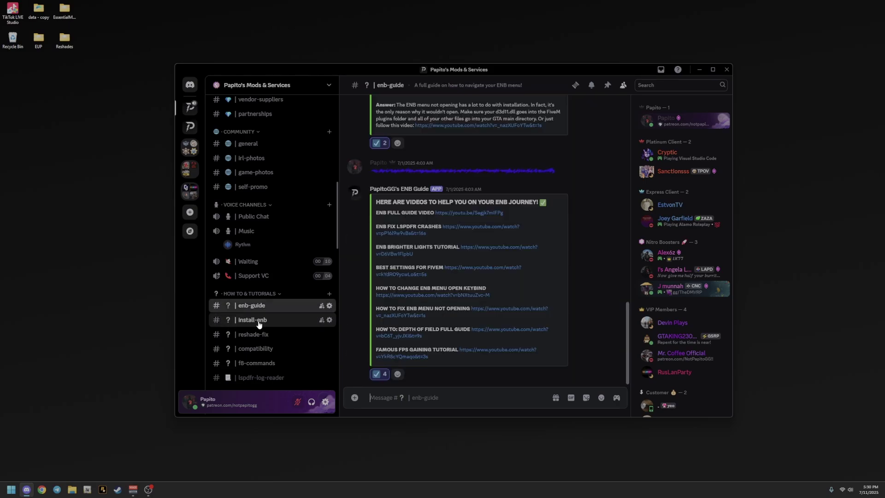
pyautogui.click(259, 323)
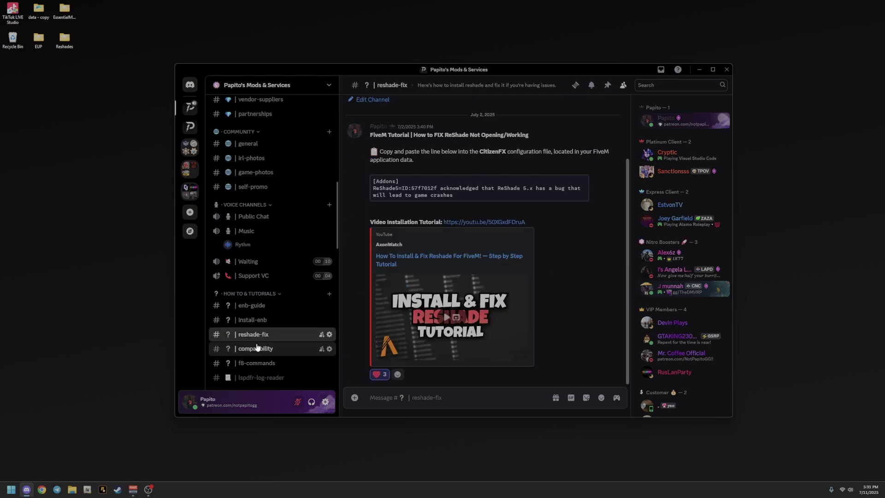
pyautogui.click(257, 349)
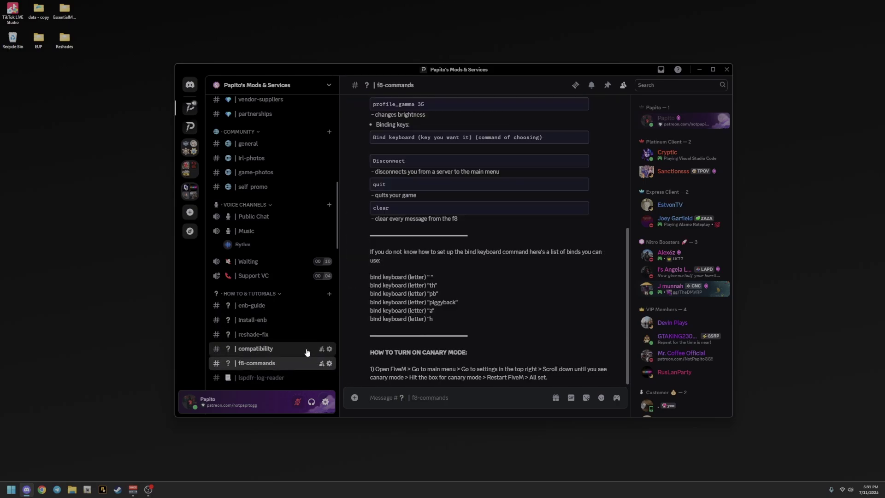
pyautogui.scroll(-1, 304, 353)
pyautogui.scroll(2, 304, 353)
pyautogui.scroll(3, 290, 270)
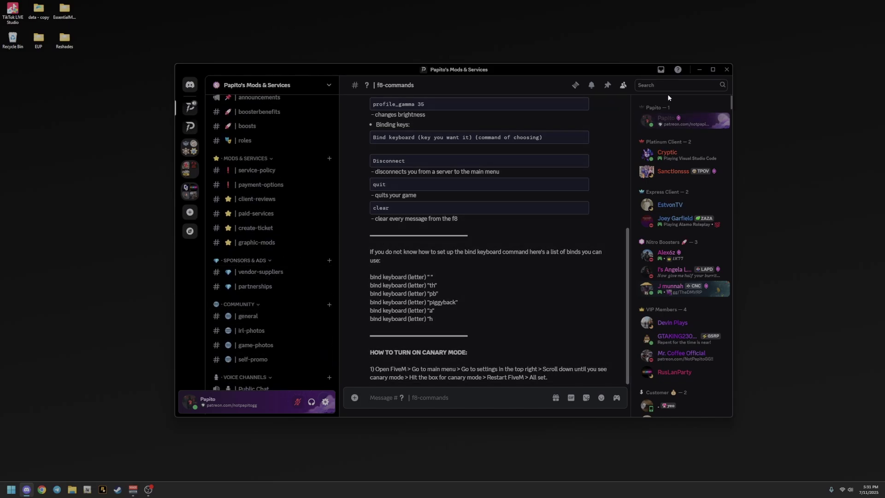
pyautogui.click(699, 69)
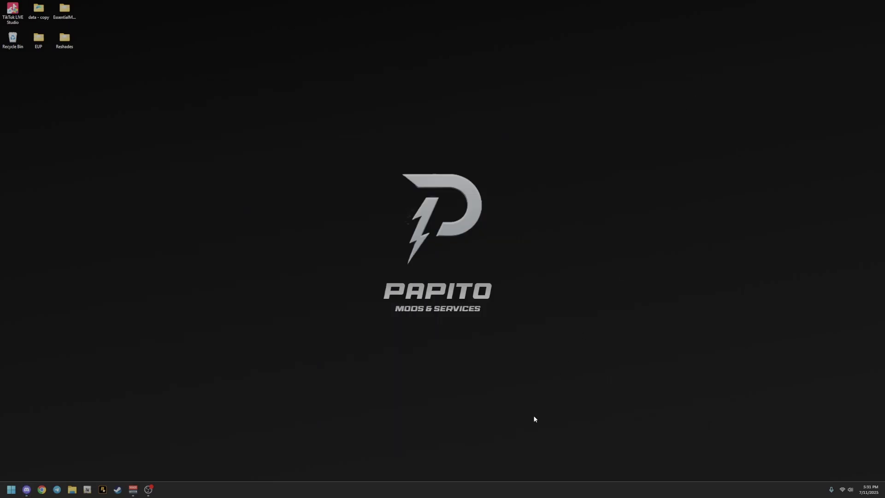